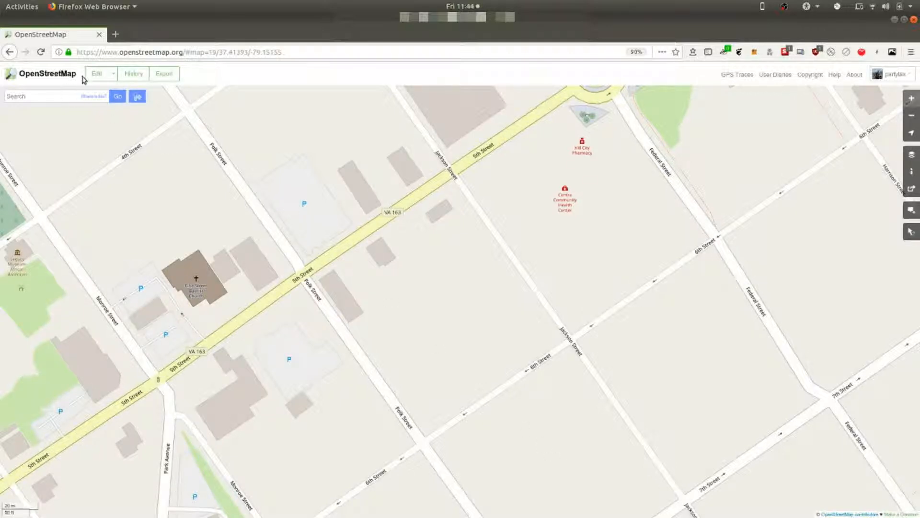
Step: Open the current area in the map editor and frame the untraced red-roofed house at the Jackson Street and 6th Street corner
{"action": "left_click", "coordinate": [96, 74]}
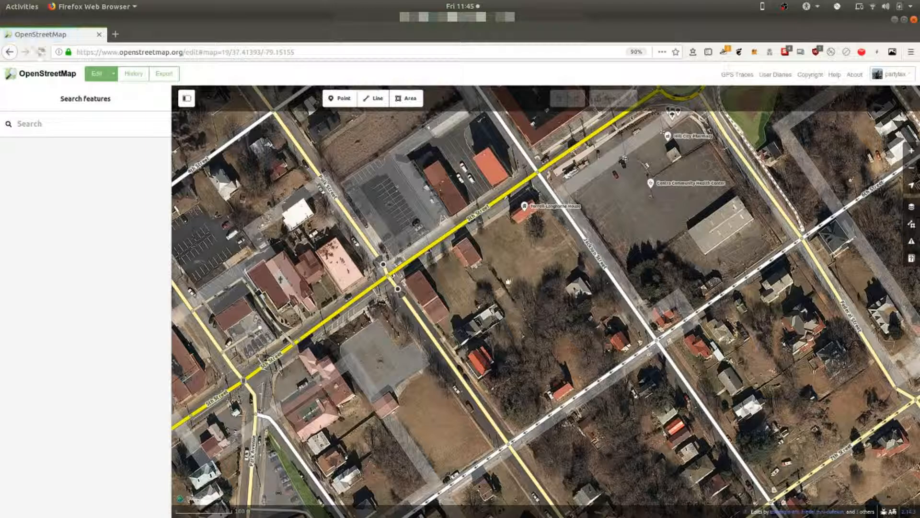
{"action": "scroll", "coordinate": [511, 270], "scroll_direction": "up", "scroll_amount": 2}
{"action": "scroll", "coordinate": [510, 270], "scroll_direction": "up", "scroll_amount": 1}
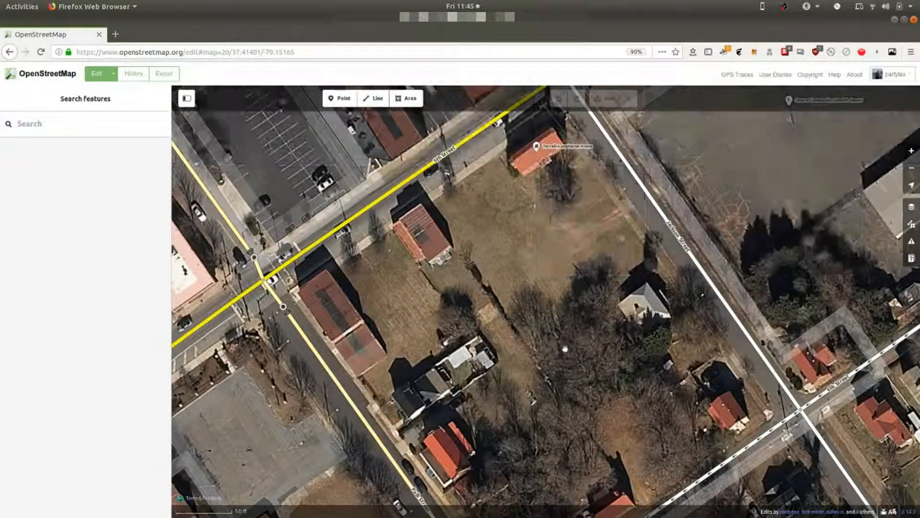
{"action": "left_click_drag", "start_coordinate": [558, 343], "coordinate": [498, 206]}
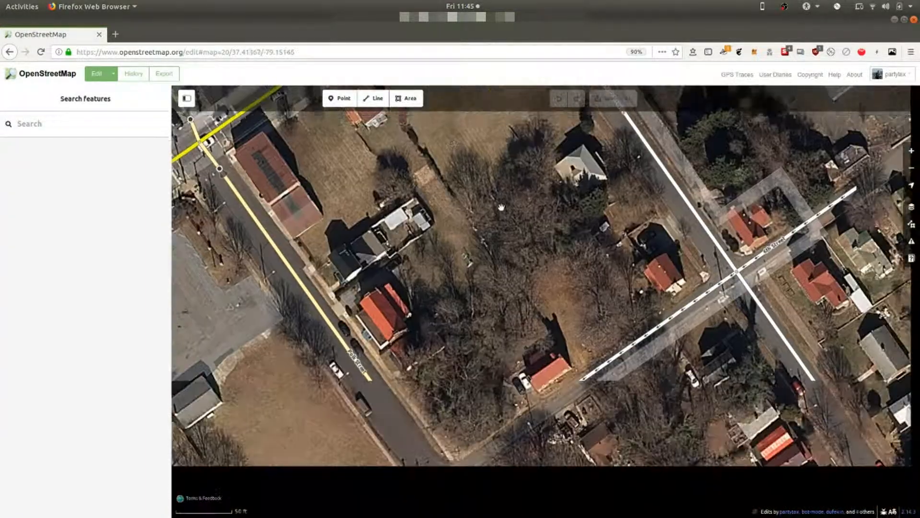
{"action": "scroll", "coordinate": [690, 269], "scroll_direction": "up", "scroll_amount": 1}
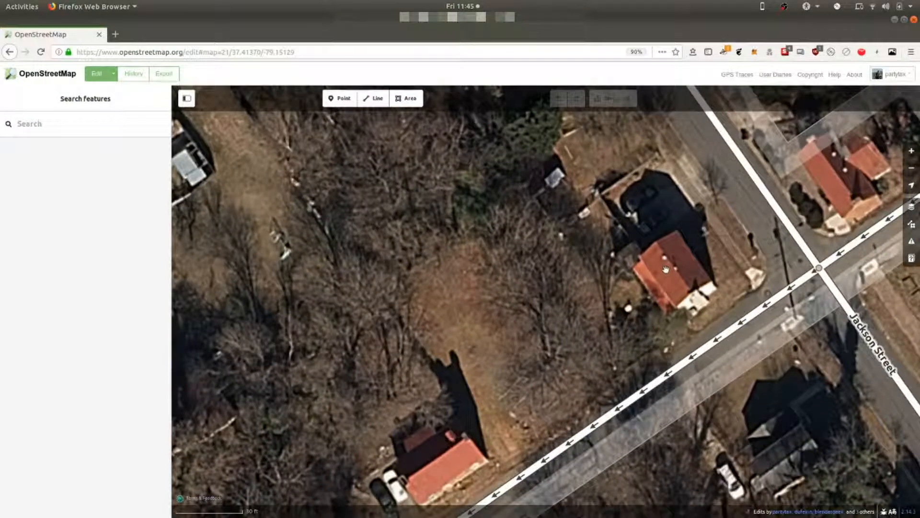
{"action": "scroll", "coordinate": [694, 272], "scroll_direction": "up", "scroll_amount": 1}
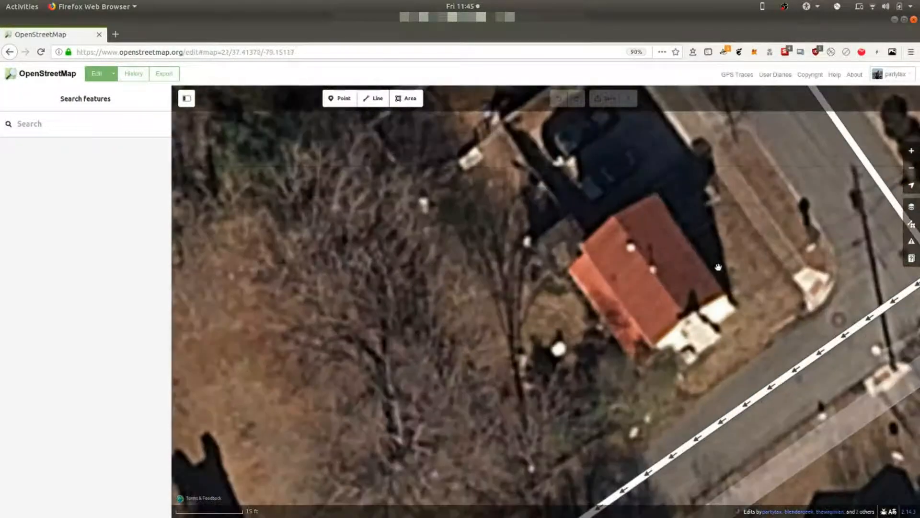
{"action": "left_click_drag", "start_coordinate": [744, 253], "coordinate": [602, 262]}
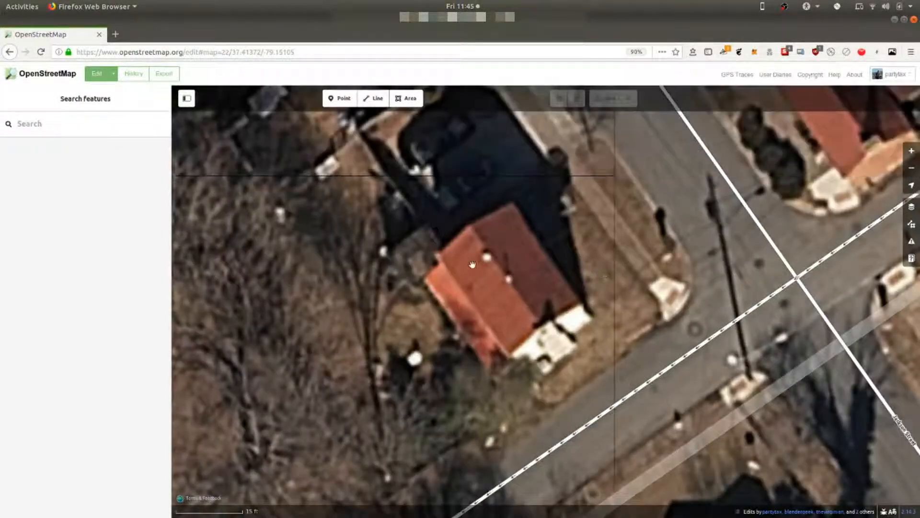
{"action": "mouse_move", "coordinate": [476, 260]}
{"action": "left_mouse_down"}
{"action": "mouse_move", "coordinate": [487, 239]}
{"action": "mouse_move", "coordinate": [476, 247]}
{"action": "left_mouse_up"}
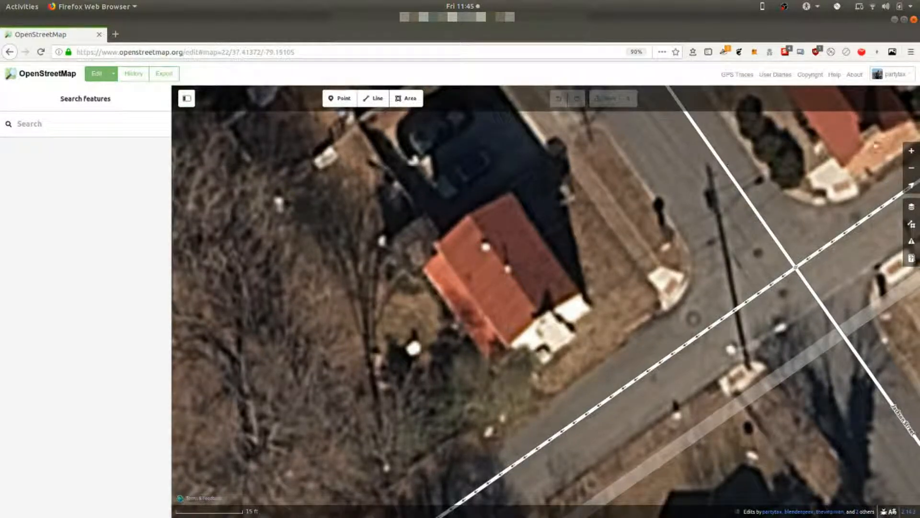
Step: Compare the DigitalGlobe Standard, DigitalGlobe Premium, Esri World and Bing backgrounds over the house, settling on Bing aerial imagery
{"action": "left_click", "coordinate": [916, 207]}
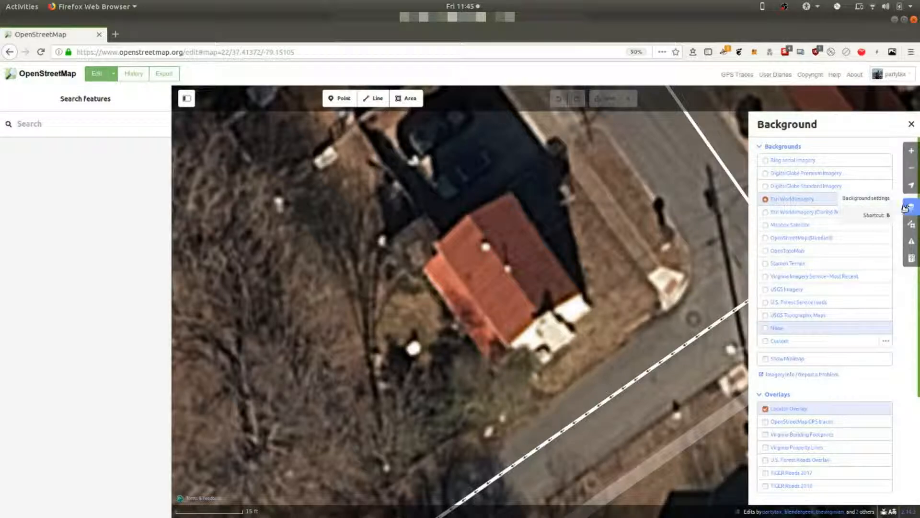
{"action": "left_click", "coordinate": [784, 188]}
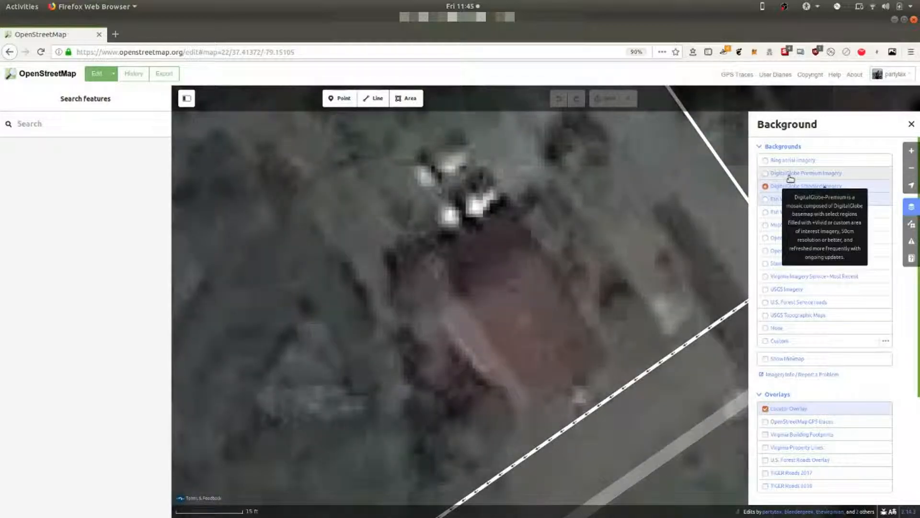
{"action": "left_click", "coordinate": [790, 176]}
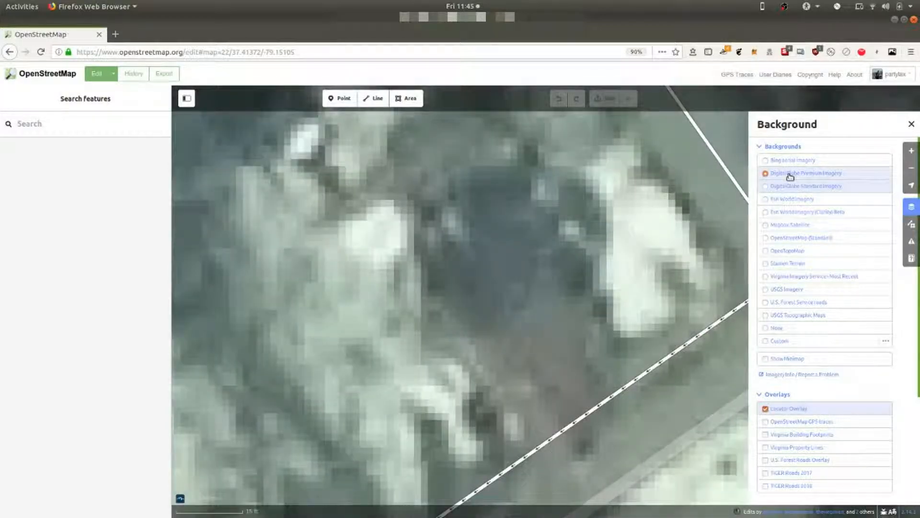
{"action": "left_click", "coordinate": [789, 162]}
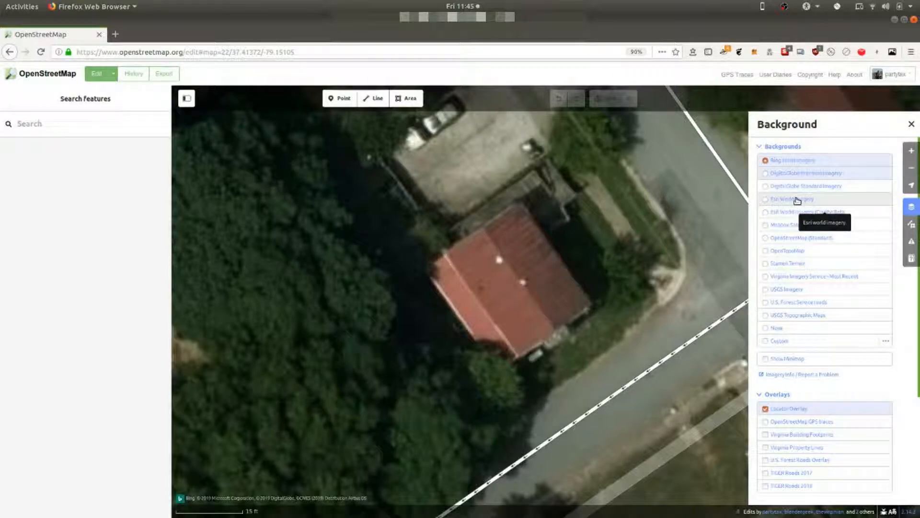
{"action": "left_click", "coordinate": [797, 200]}
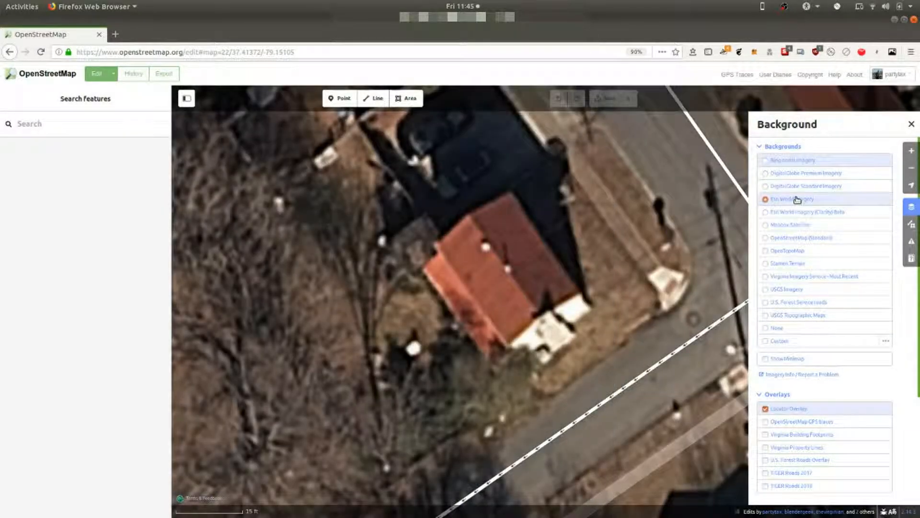
{"action": "left_click", "coordinate": [799, 161]}
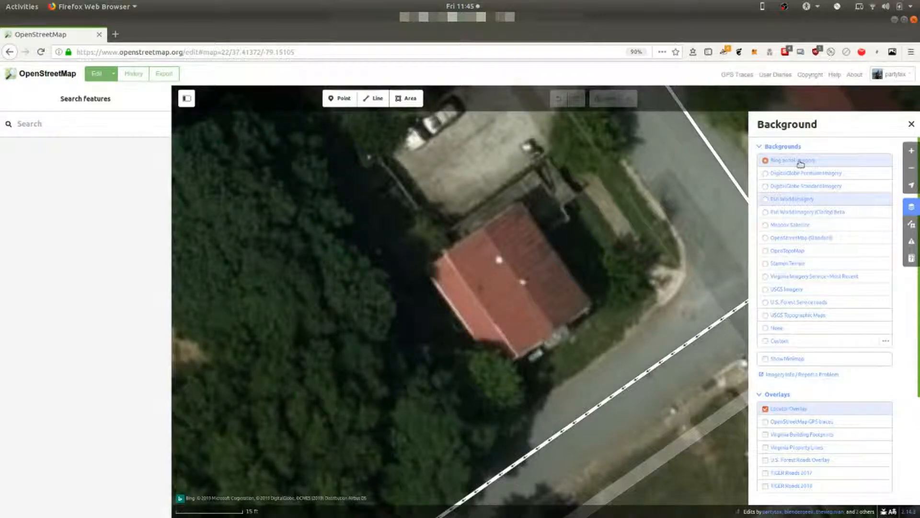
{"action": "left_click_drag", "start_coordinate": [612, 275], "coordinate": [603, 302]}
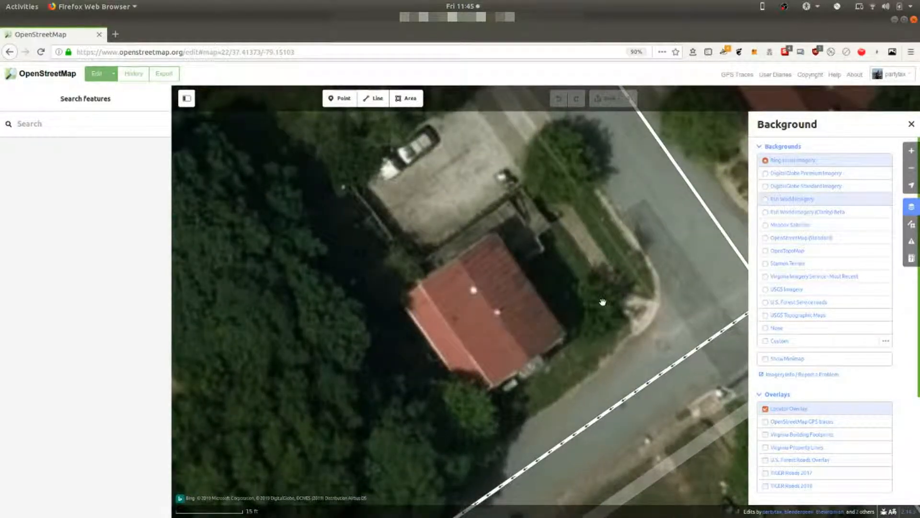
Step: Trace the red-roofed house's outline as a four-cornered area and square its corners
{"action": "left_click", "coordinate": [407, 101]}
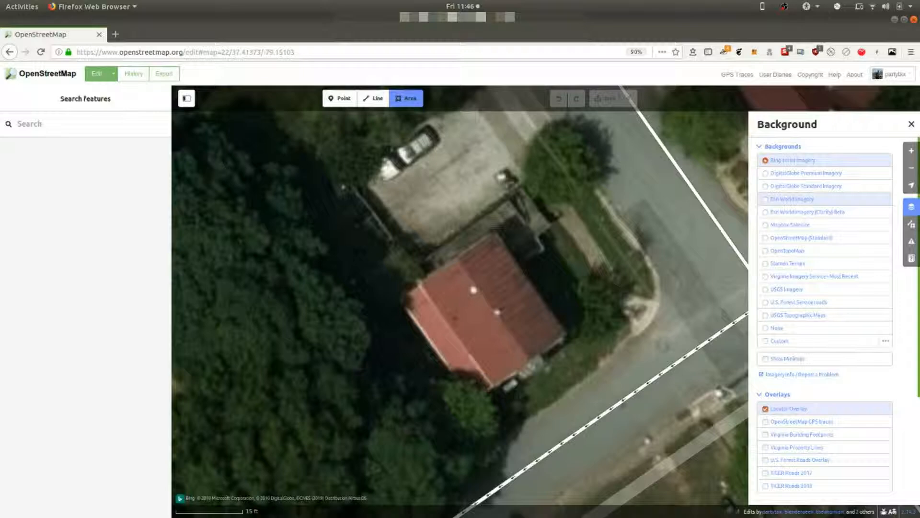
{"action": "left_click", "coordinate": [492, 230]}
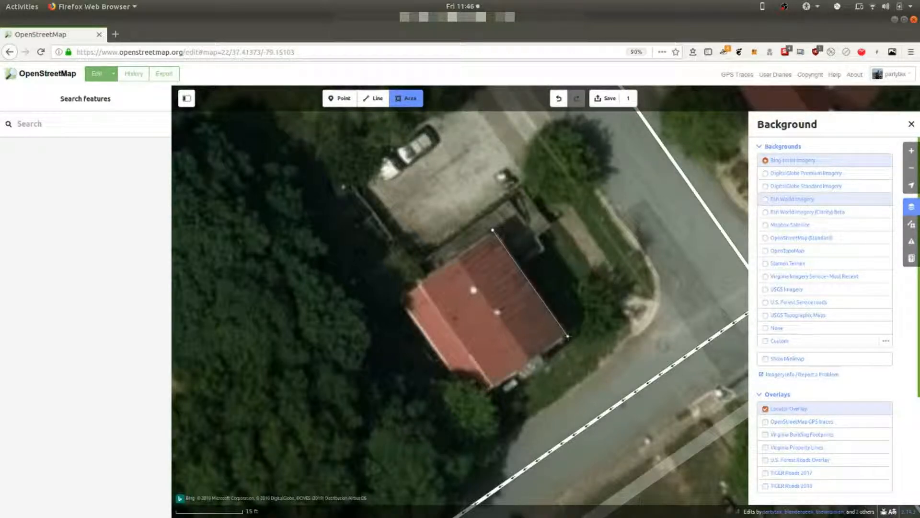
{"action": "left_click", "coordinate": [568, 335]}
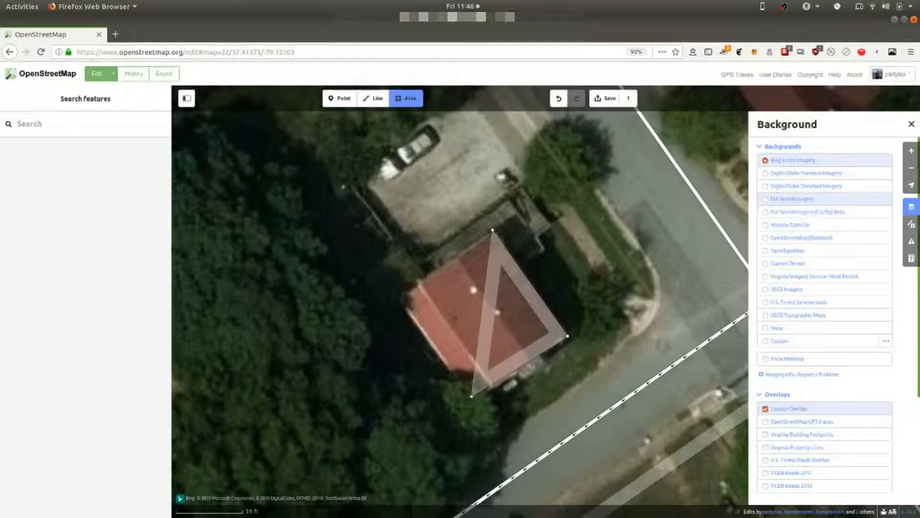
{"action": "left_click", "coordinate": [472, 397]}
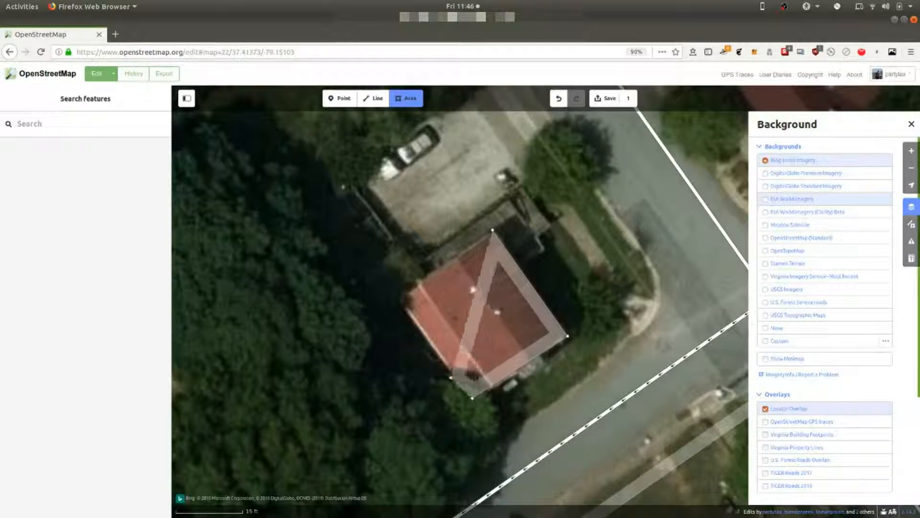
{"action": "left_click", "coordinate": [399, 294]}
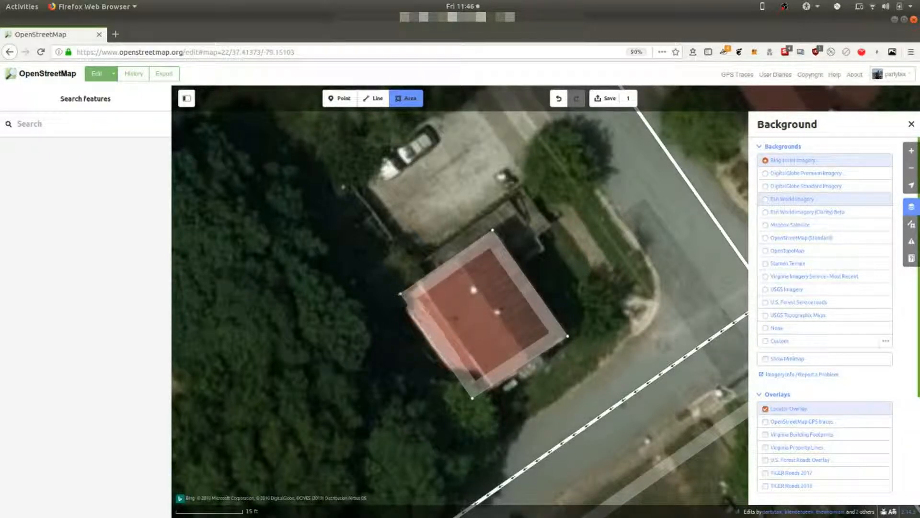
{"action": "left_click", "coordinate": [400, 294]}
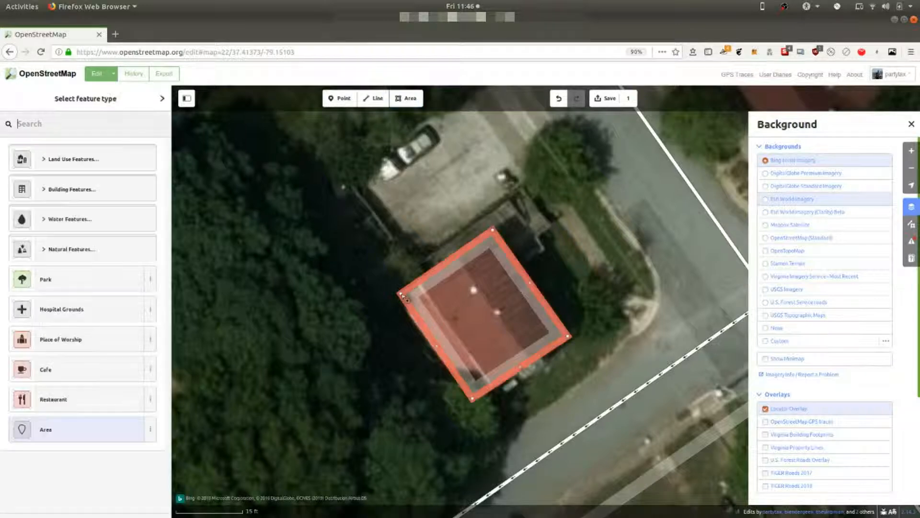
{"action": "right_click", "coordinate": [423, 284]}
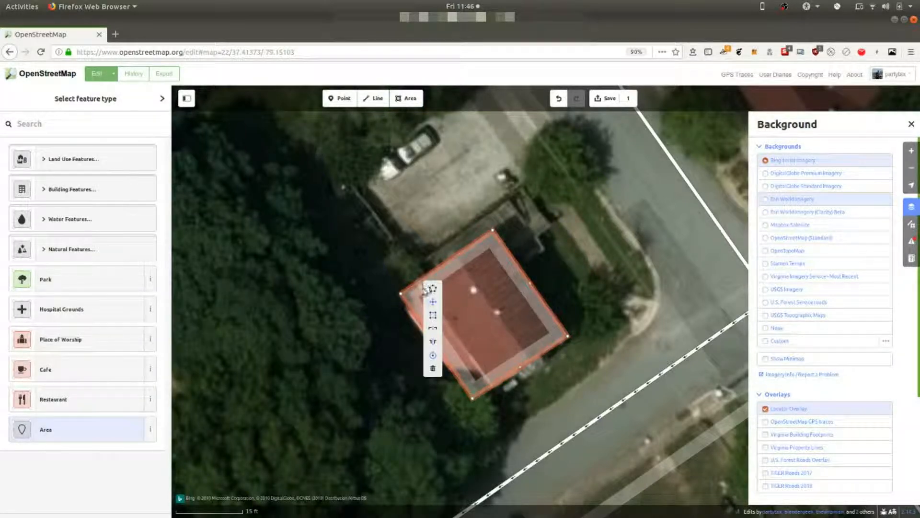
{"action": "left_click", "coordinate": [433, 316]}
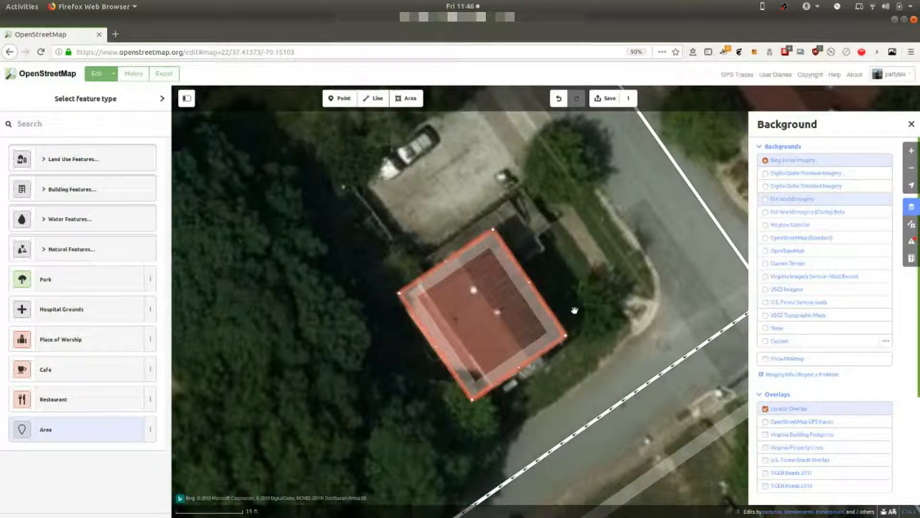
Step: Set the traced area's feature type to House
{"action": "left_click", "coordinate": [75, 123]}
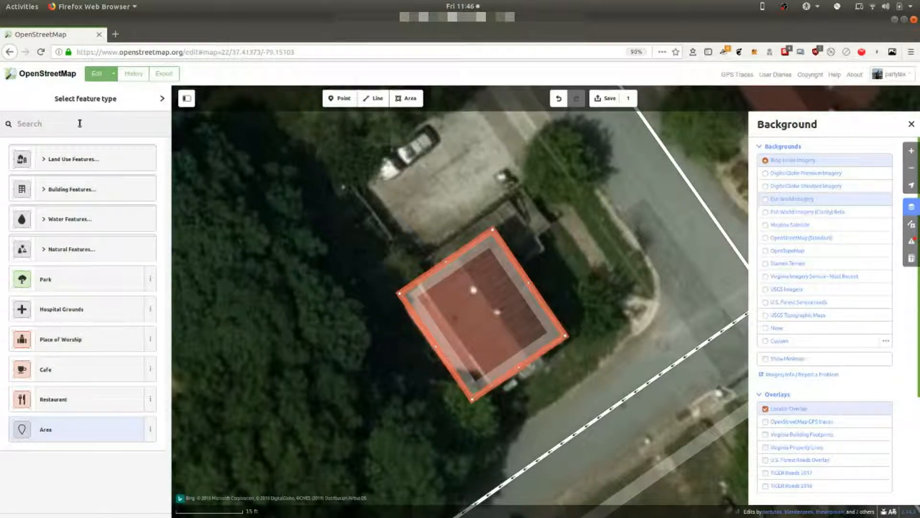
{"action": "type", "text": "h"}
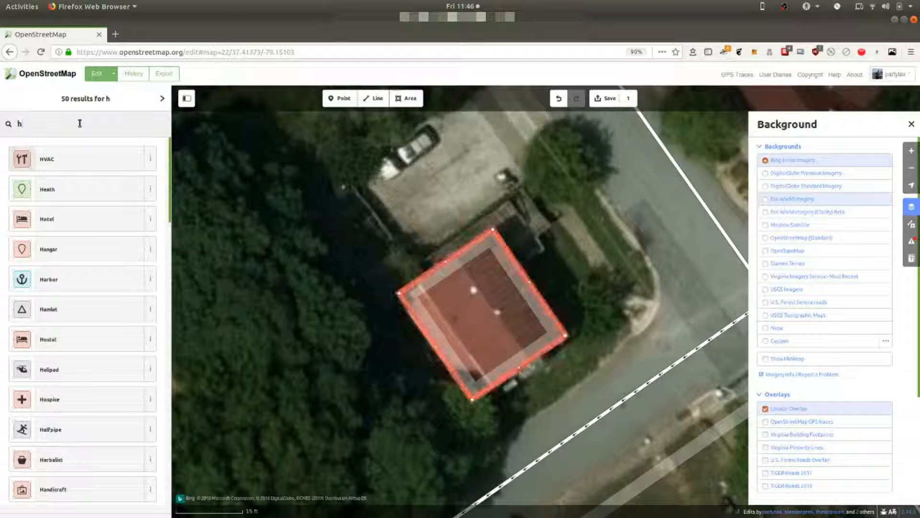
{"action": "type", "text": "ouse"}
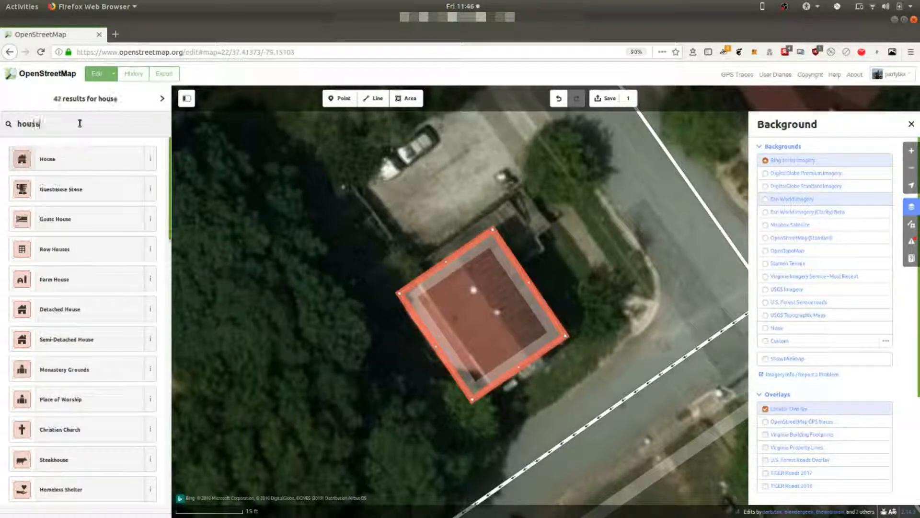
{"action": "left_click", "coordinate": [80, 164]}
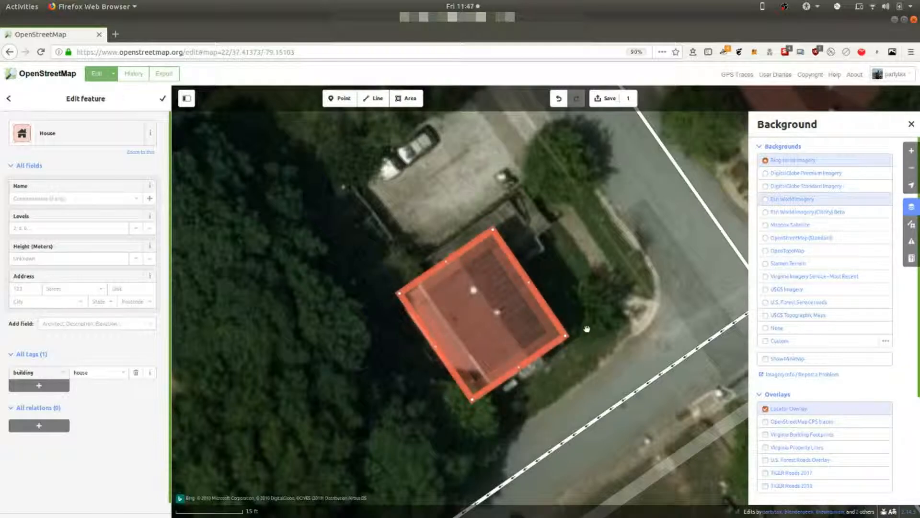
{"action": "left_click", "coordinate": [574, 299]}
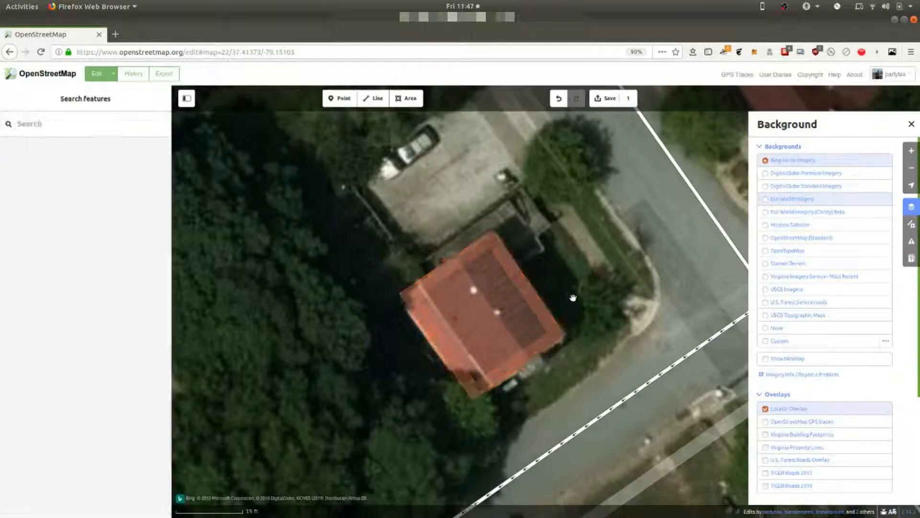
{"action": "left_click", "coordinate": [550, 350]}
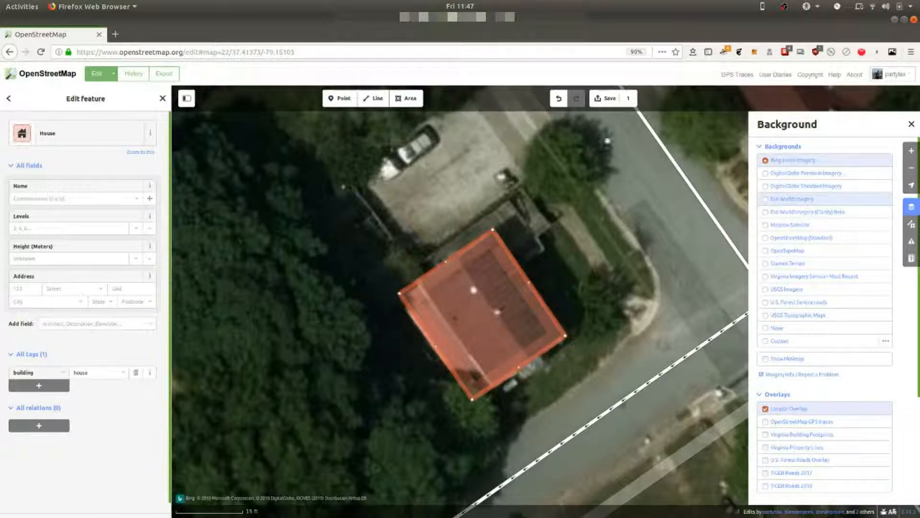
Step: Start saving the edit and replace the changeset comment with "trace house at corner of"
{"action": "left_click", "coordinate": [605, 99]}
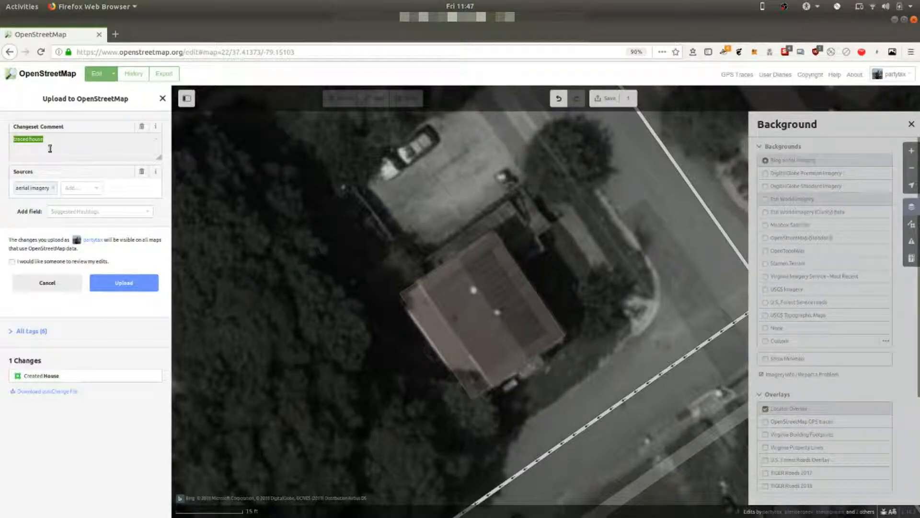
{"action": "key", "text": "BackSpace"}
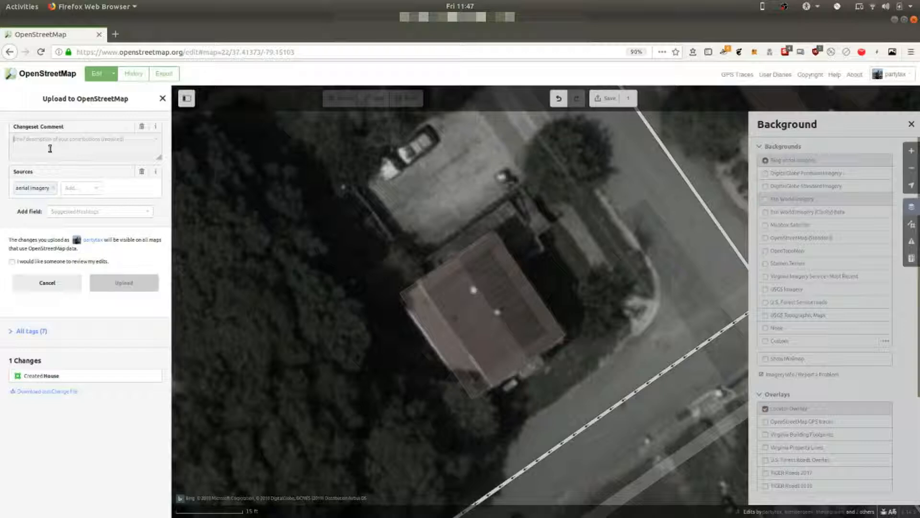
{"action": "left_click", "coordinate": [50, 149]}
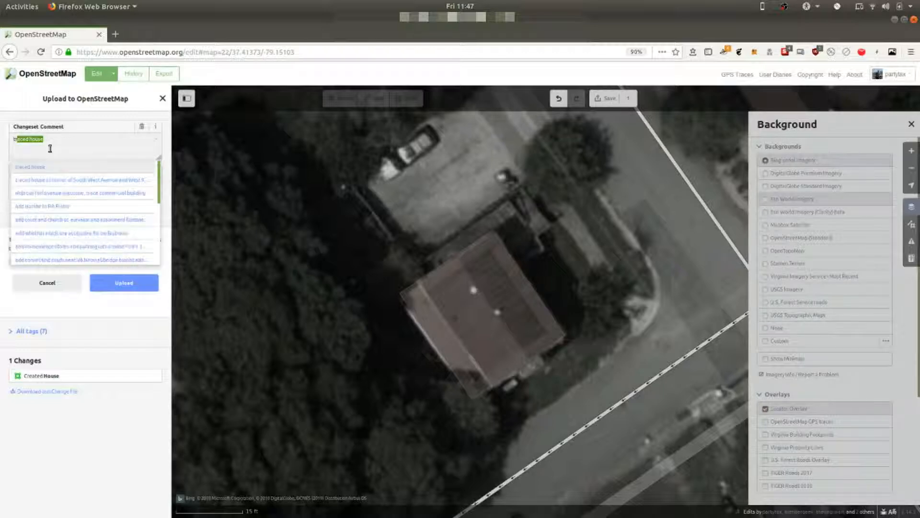
{"action": "type", "text": "trace h"}
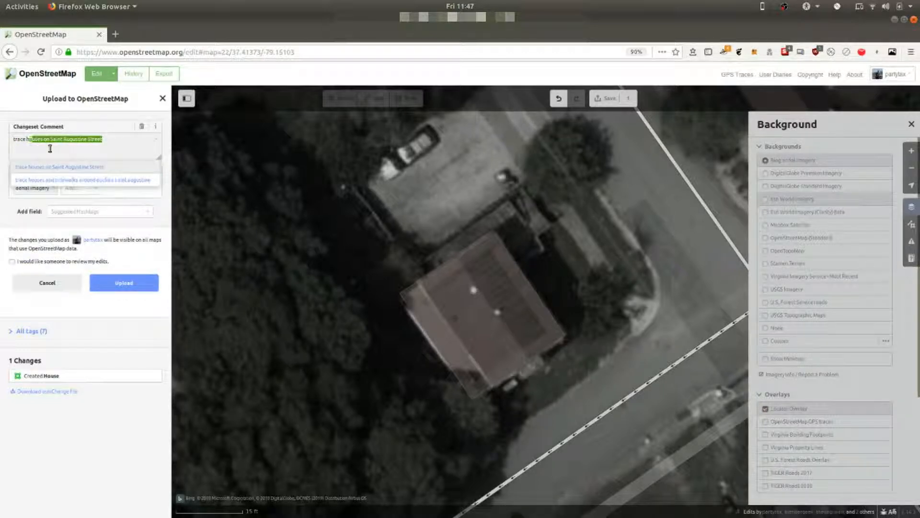
{"action": "type", "text": "ouse"}
{"action": "key", "text": "BackSpace"}
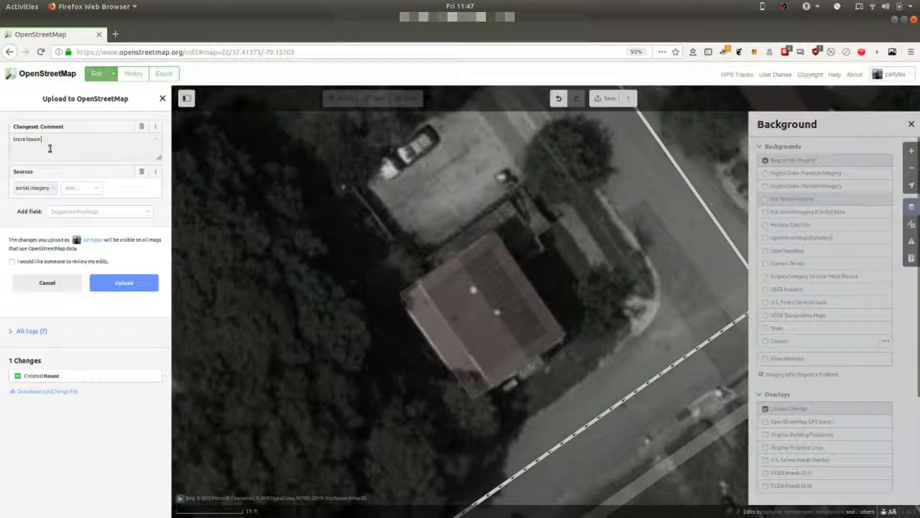
{"action": "type", "text": "ar"}
{"action": "type", "text": " d"}
{"action": "type", "text": "orner of"}
Step: Find the names of the two streets beside the house and complete the changeset comment as "trace house at corner of jackson and 6th"
{"action": "left_click_drag", "start_coordinate": [663, 239], "coordinate": [579, 499]}
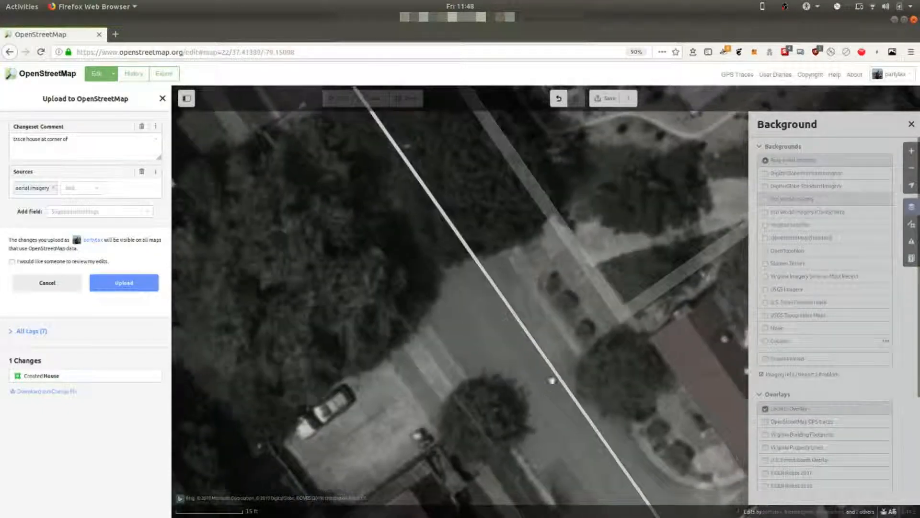
{"action": "left_click_drag", "start_coordinate": [403, 182], "coordinate": [597, 407]}
{"action": "left_click_drag", "start_coordinate": [581, 279], "coordinate": [600, 374]}
{"action": "left_click_drag", "start_coordinate": [515, 240], "coordinate": [519, 173]}
{"action": "left_click_drag", "start_coordinate": [566, 277], "coordinate": [593, 108]}
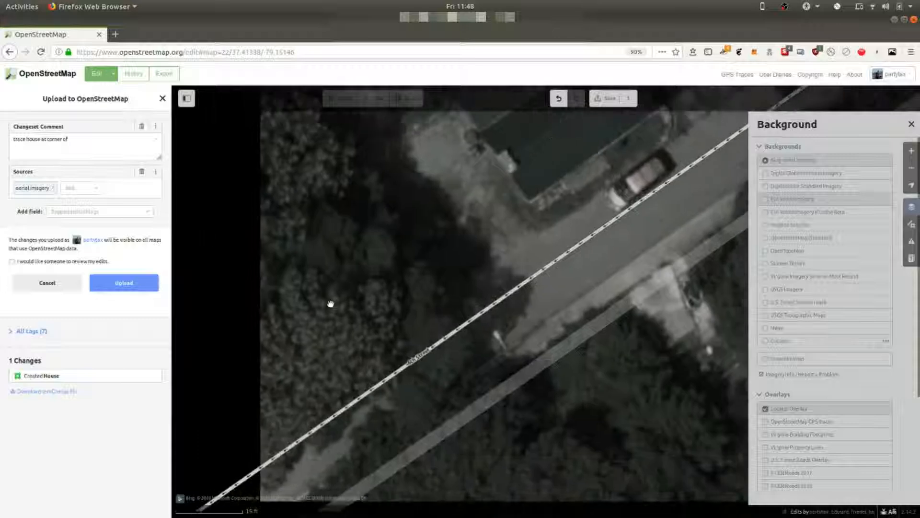
{"action": "left_click", "coordinate": [96, 140]}
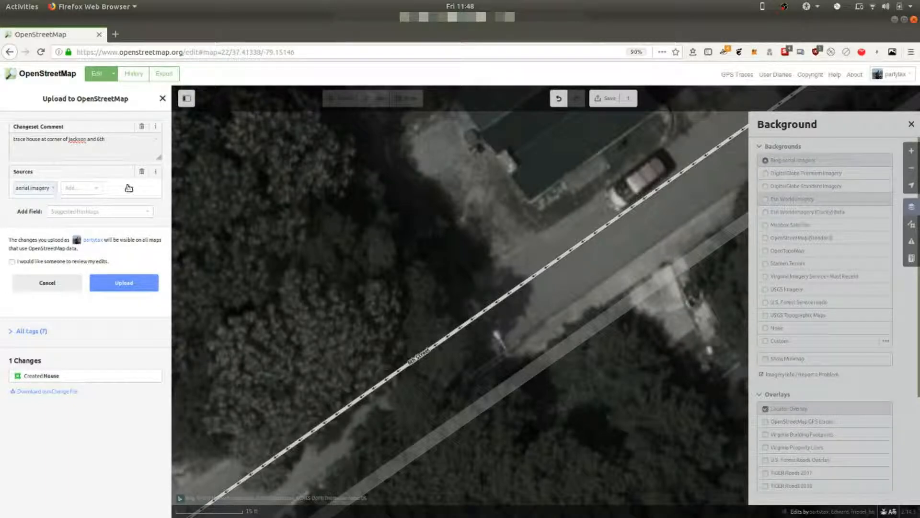
Step: Review the source options, keep aerial imagery as the only source, and upload the changeset
{"action": "left_click_drag", "start_coordinate": [440, 205], "coordinate": [257, 450]}
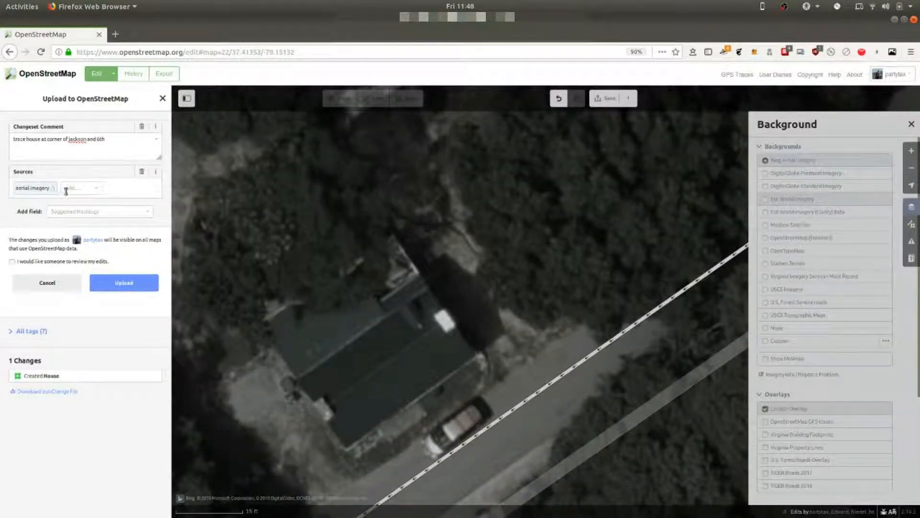
{"action": "left_click", "coordinate": [98, 191]}
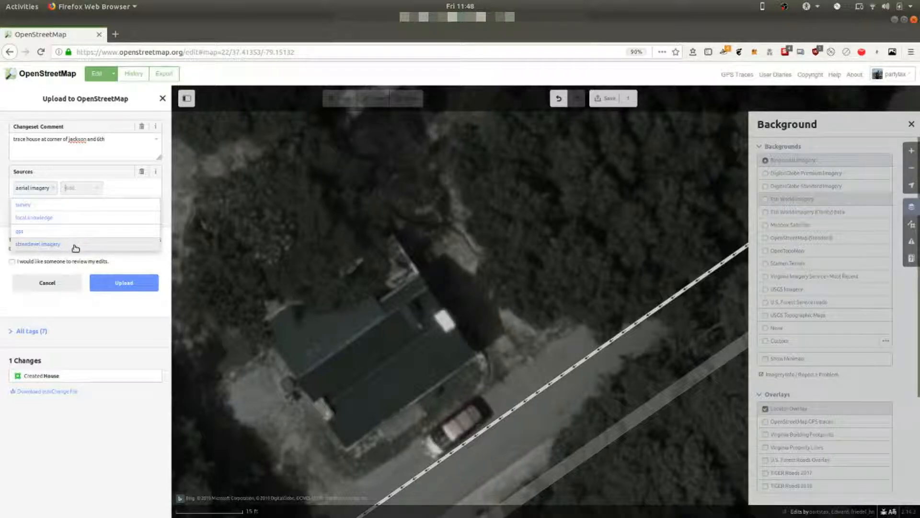
{"action": "left_click", "coordinate": [120, 187]}
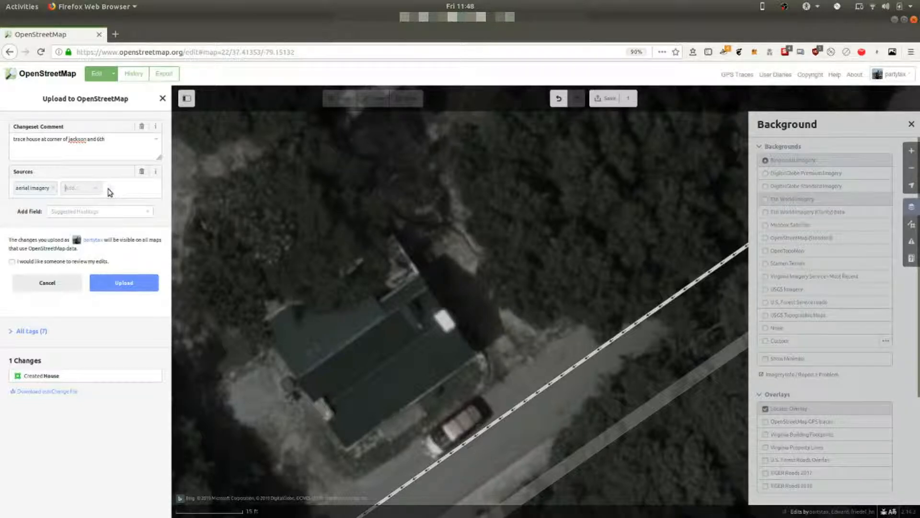
{"action": "left_click", "coordinate": [110, 286]}
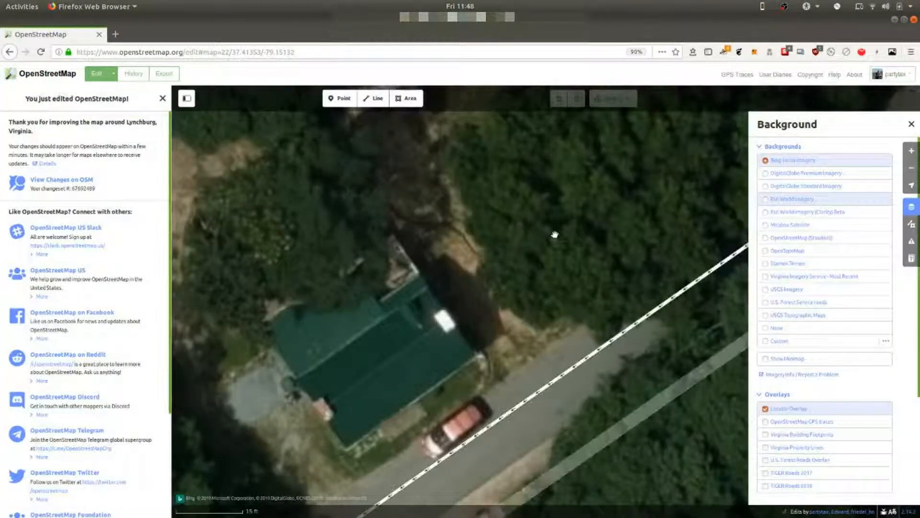
Step: Close the background settings and bring the traced house back into view
{"action": "left_click_drag", "start_coordinate": [570, 212], "coordinate": [353, 404]}
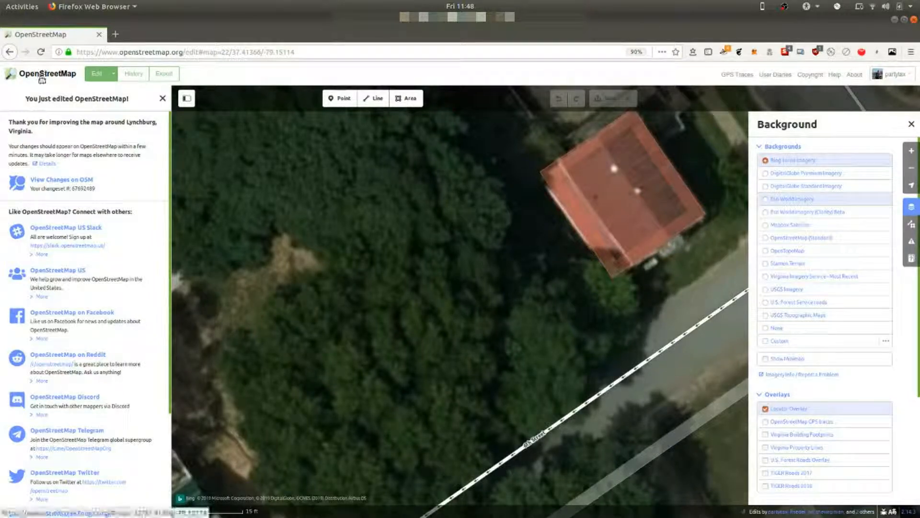
{"action": "left_click", "coordinate": [912, 122]}
{"action": "left_click_drag", "start_coordinate": [361, 203], "coordinate": [257, 352]}
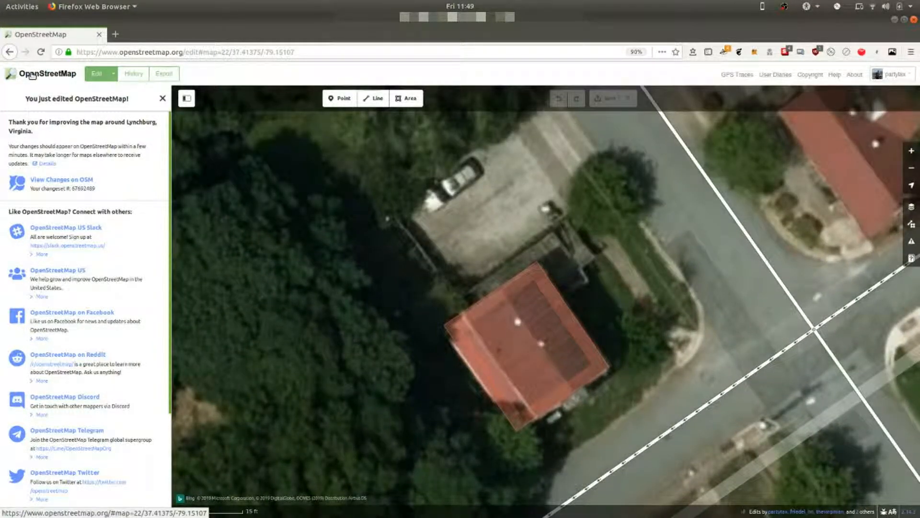
Step: Return to the main OpenStreetMap map and inspect the area around Jackson Street and 6th Street for the new house
{"action": "left_click", "coordinate": [32, 75]}
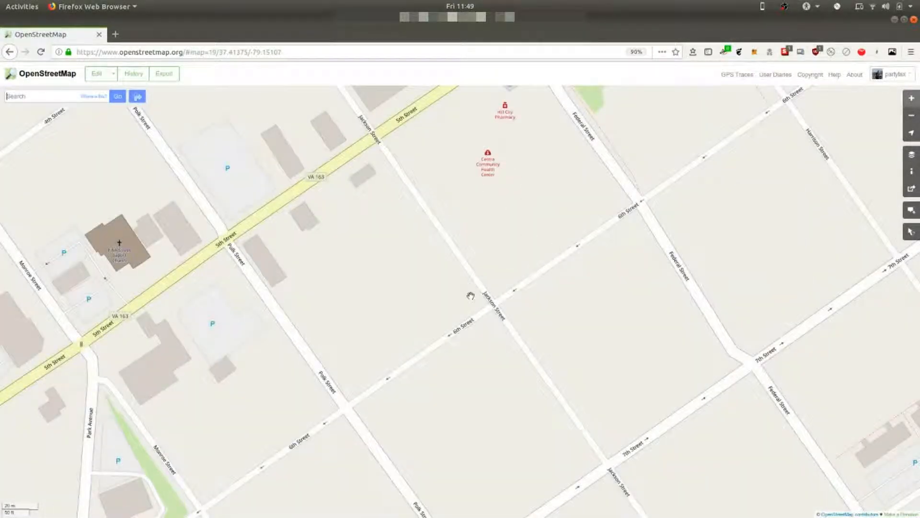
{"action": "scroll", "coordinate": [470, 290], "scroll_direction": "down", "scroll_amount": 2}
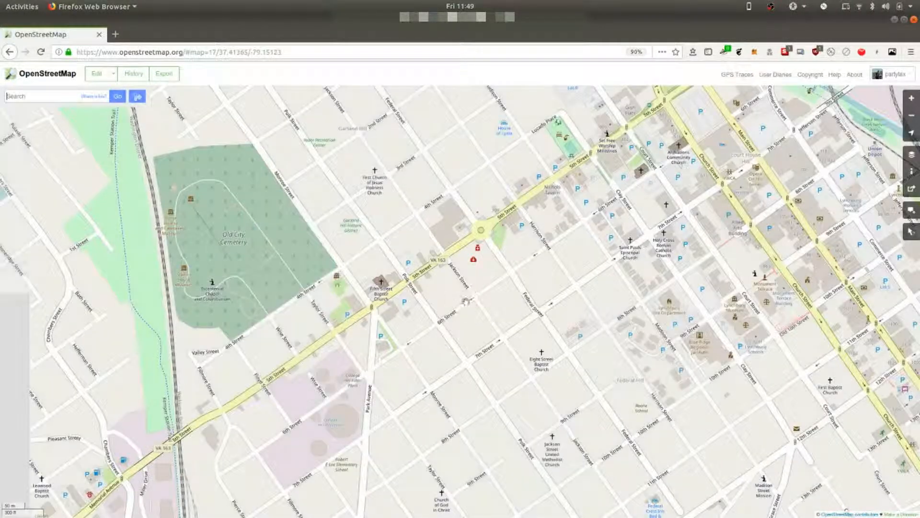
{"action": "scroll", "coordinate": [488, 275], "scroll_direction": "up", "scroll_amount": 2}
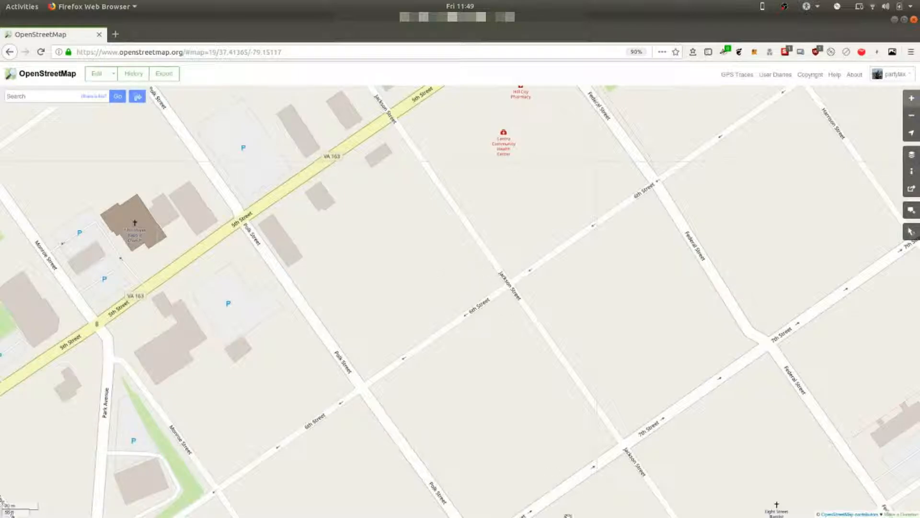
{"action": "mouse_move", "coordinate": [568, 515]}
{"action": "left_click", "coordinate": [624, 504]}
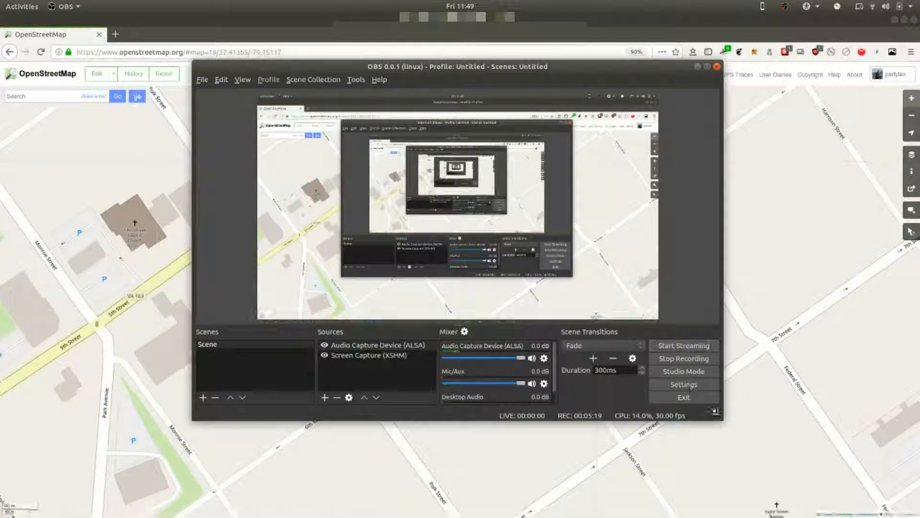